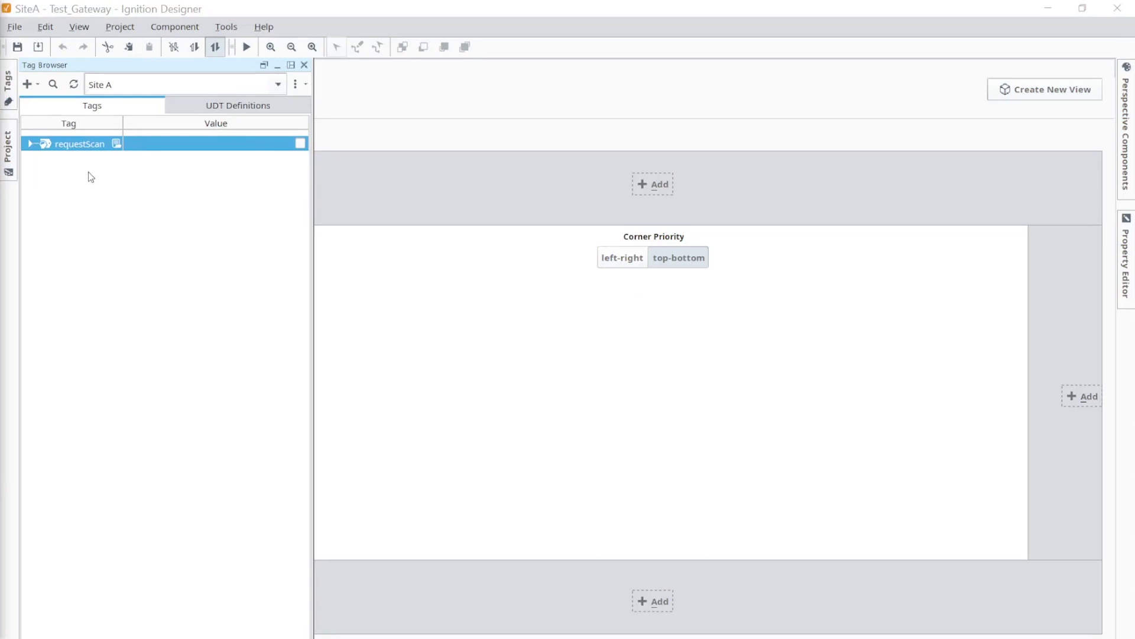
Review the requestScan tag's Value Changed script that calls system.project.requestScan(), then confirm with OK
{"action": "right_click", "coordinate": [78, 148]}
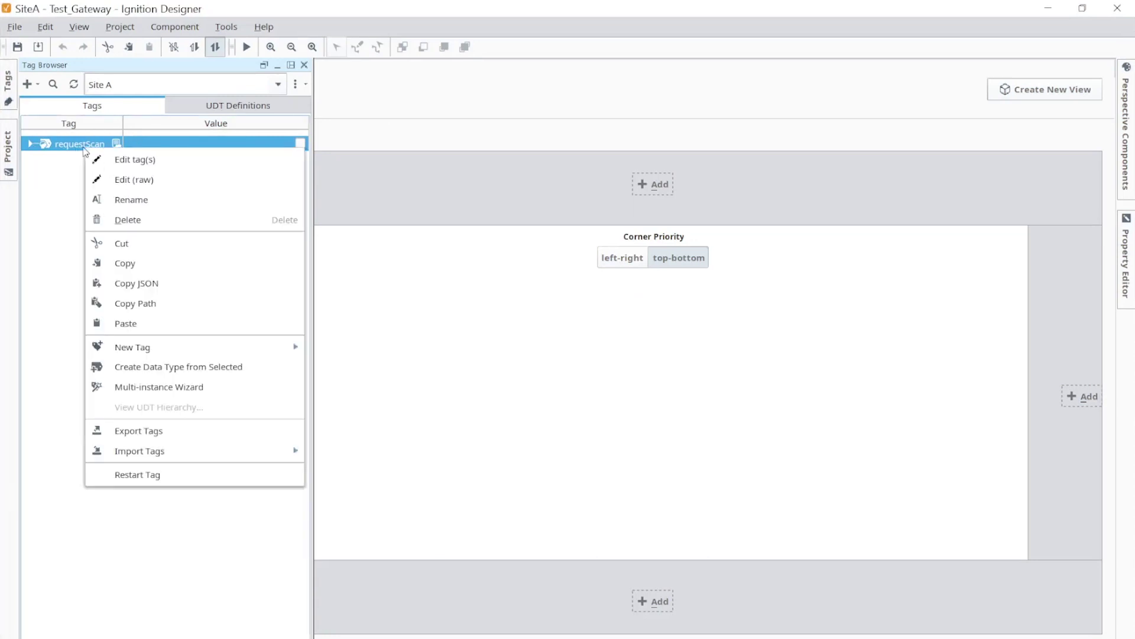
{"action": "left_click", "coordinate": [150, 161]}
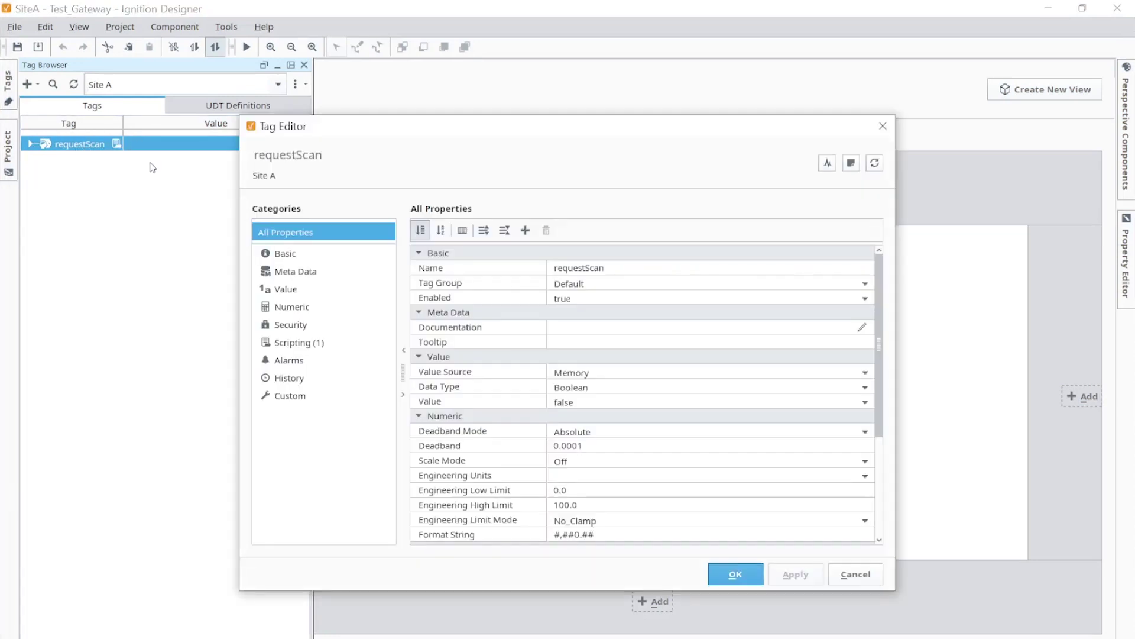
{"action": "left_click", "coordinate": [315, 343]}
{"action": "left_click", "coordinate": [482, 274]}
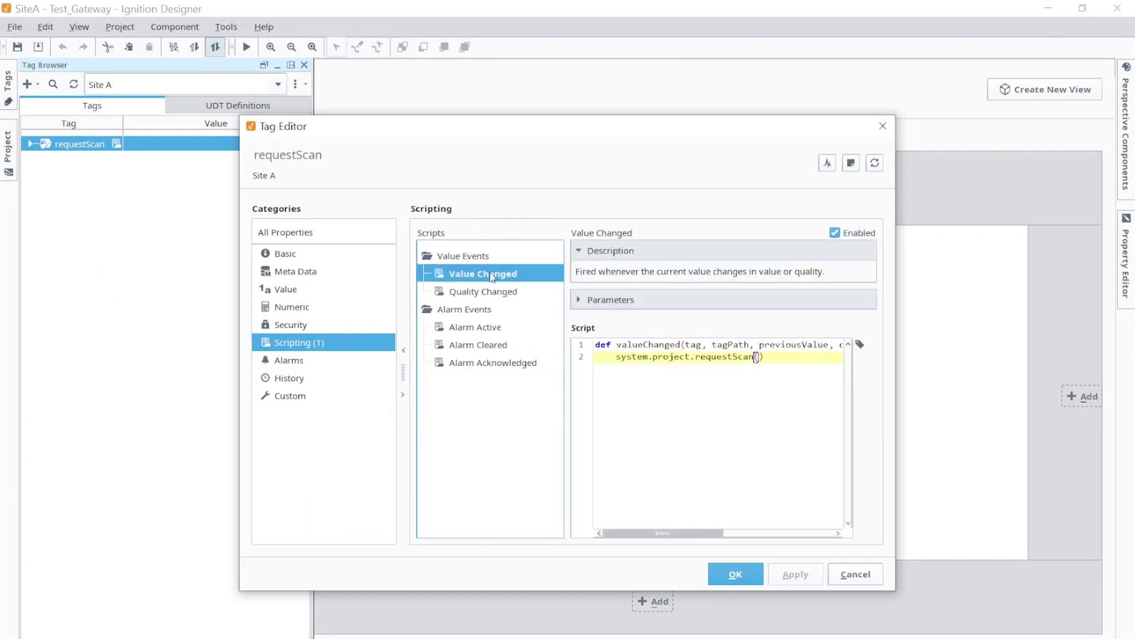
{"action": "left_click_drag", "start_coordinate": [776, 359], "coordinate": [612, 357]}
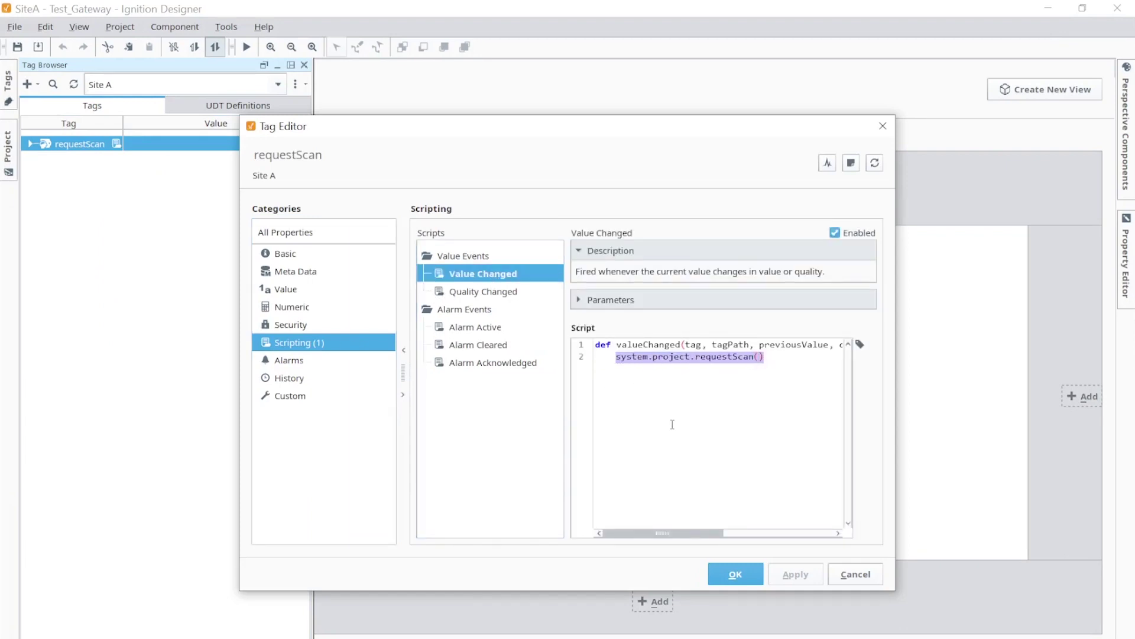
{"action": "left_click", "coordinate": [735, 573]}
Drag the Ignition projects folder Explorer window into view
{"action": "mouse_move", "coordinate": [0, 157]}
{"action": "left_mouse_down"}
{"action": "mouse_move", "coordinate": [340, 157]}
{"action": "mouse_move", "coordinate": [552, 132]}
{"action": "left_mouse_up"}
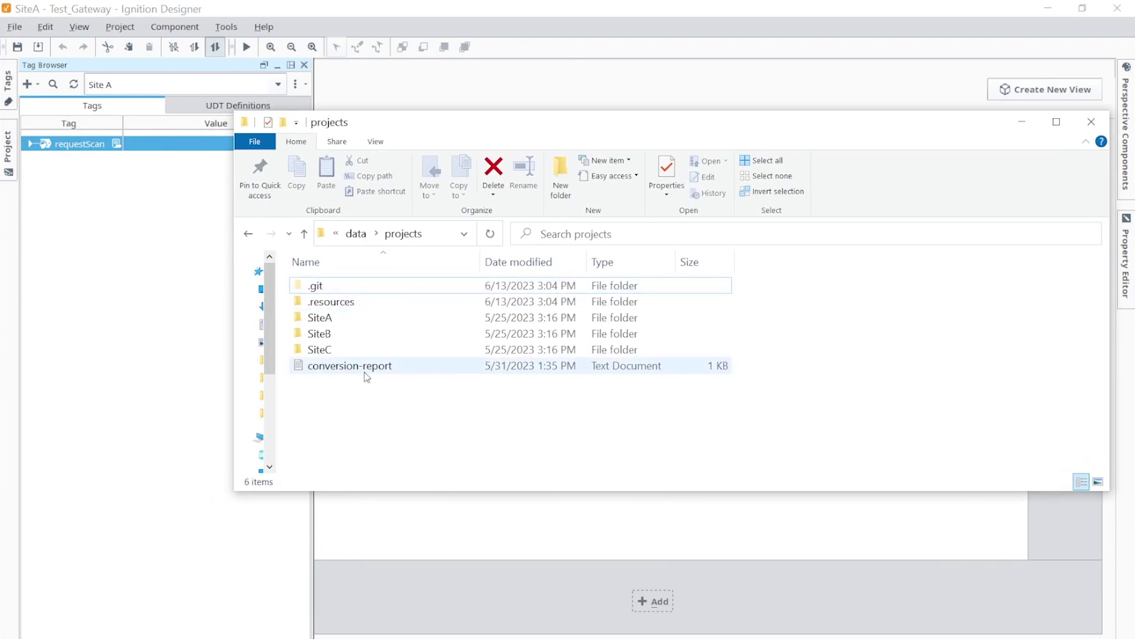
Copy the SiteC folder and paste it as SiteC - Copy, granting administrator permission
{"action": "left_click", "coordinate": [327, 355]}
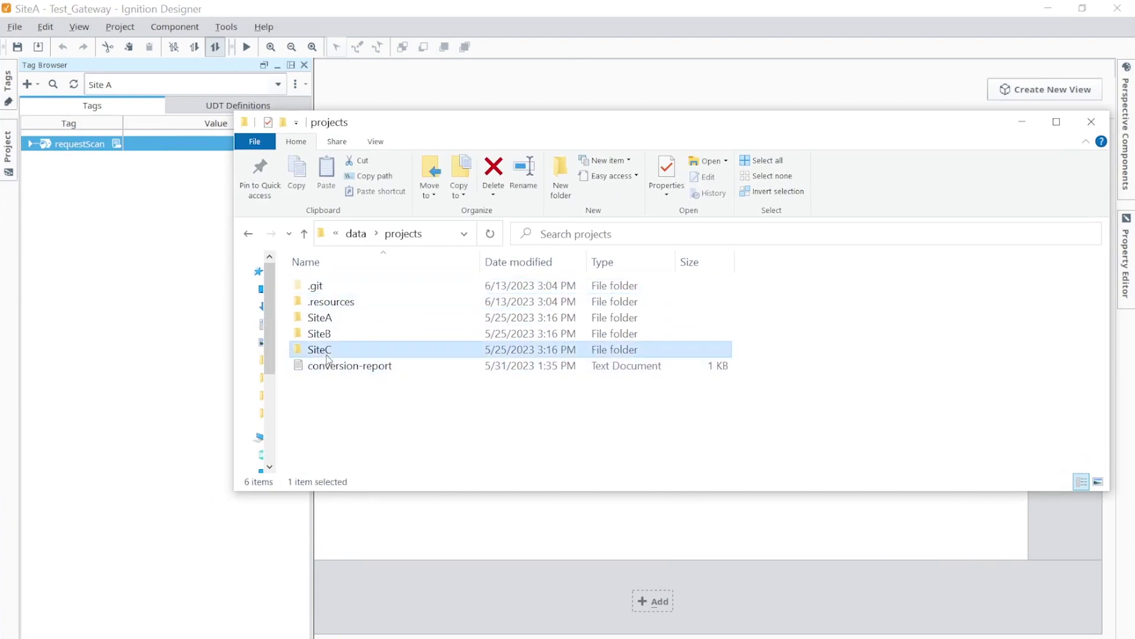
{"action": "right_click", "coordinate": [344, 355]}
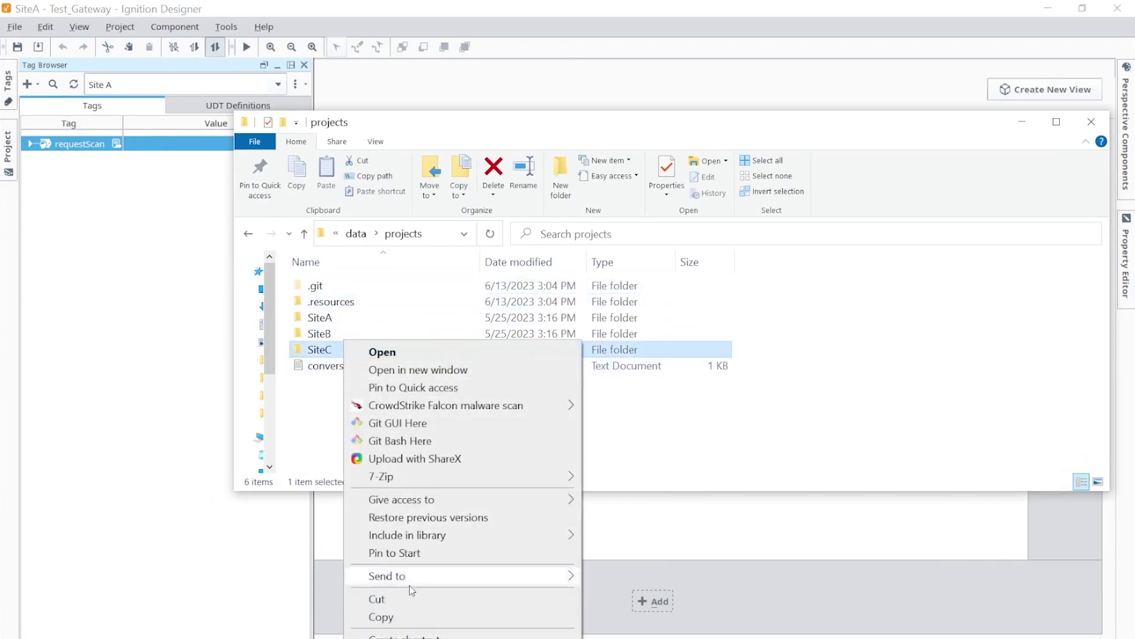
{"action": "left_click", "coordinate": [417, 619]}
{"action": "right_click", "coordinate": [383, 421]}
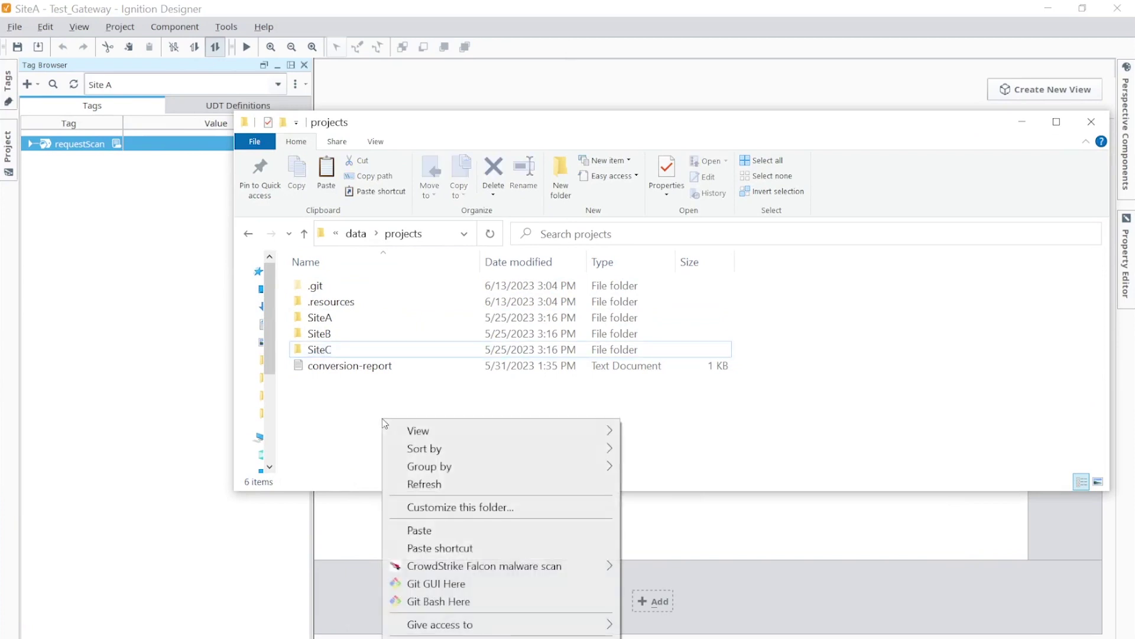
{"action": "left_click", "coordinate": [448, 531]}
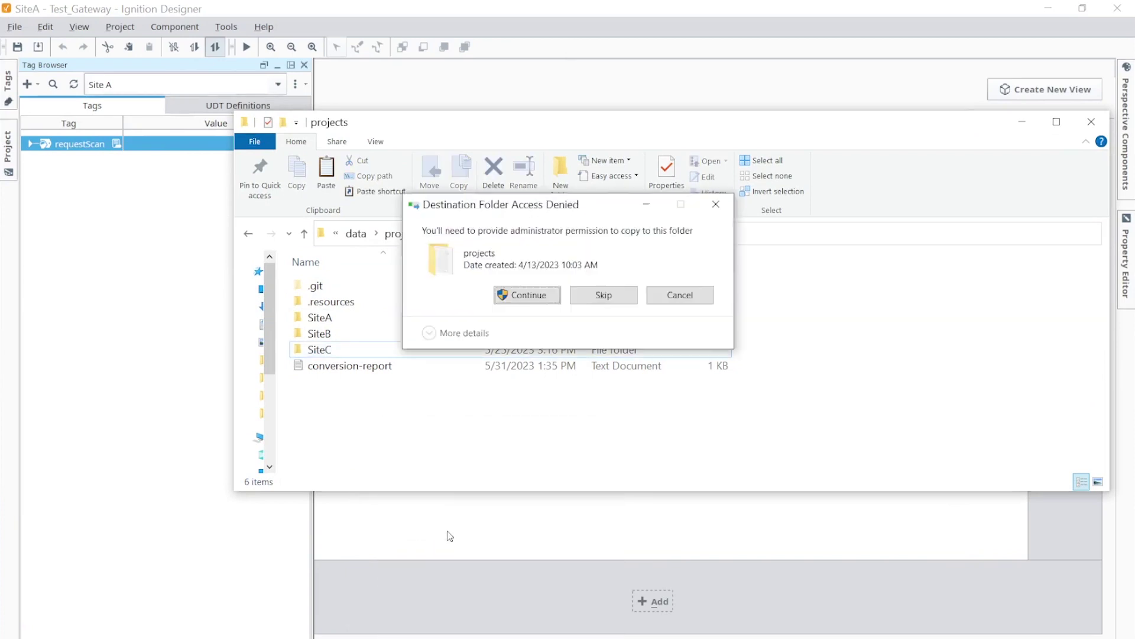
{"action": "left_click", "coordinate": [511, 297]}
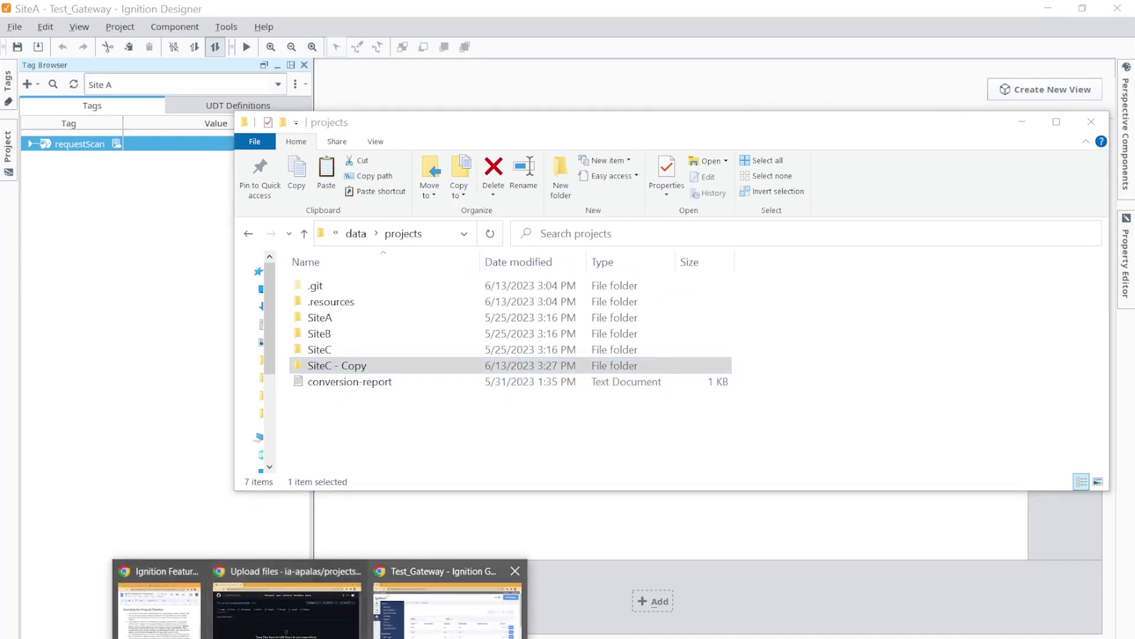
Toggle requestScan to true and refresh the gateway Projects page so SiteC - Copy is listed
{"action": "left_click", "coordinate": [471, 603]}
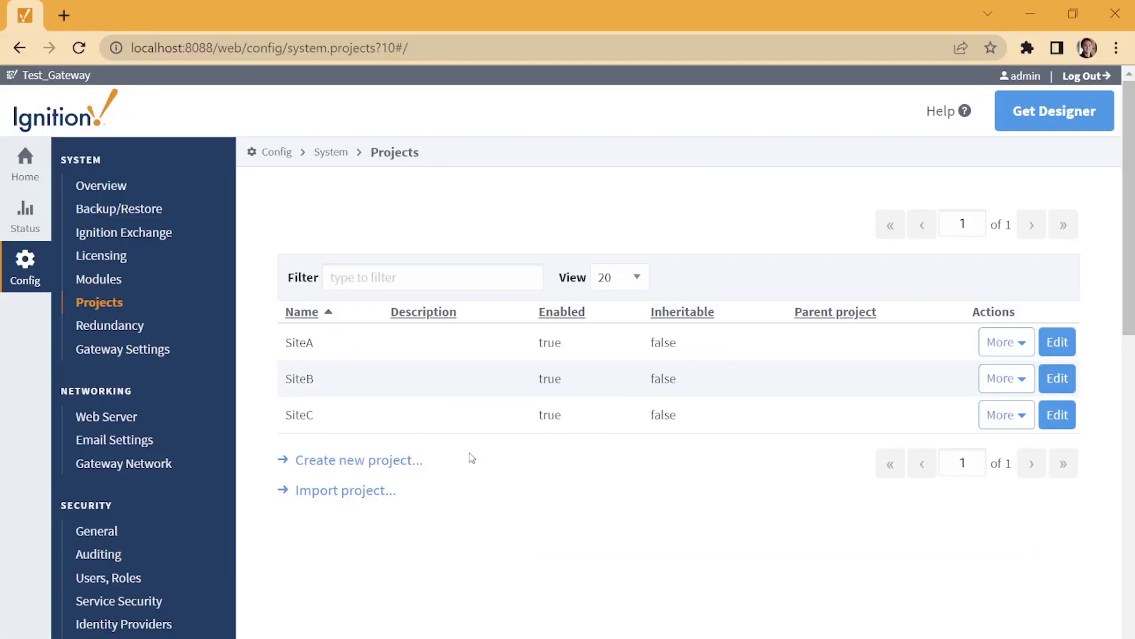
{"action": "left_click", "coordinate": [80, 49]}
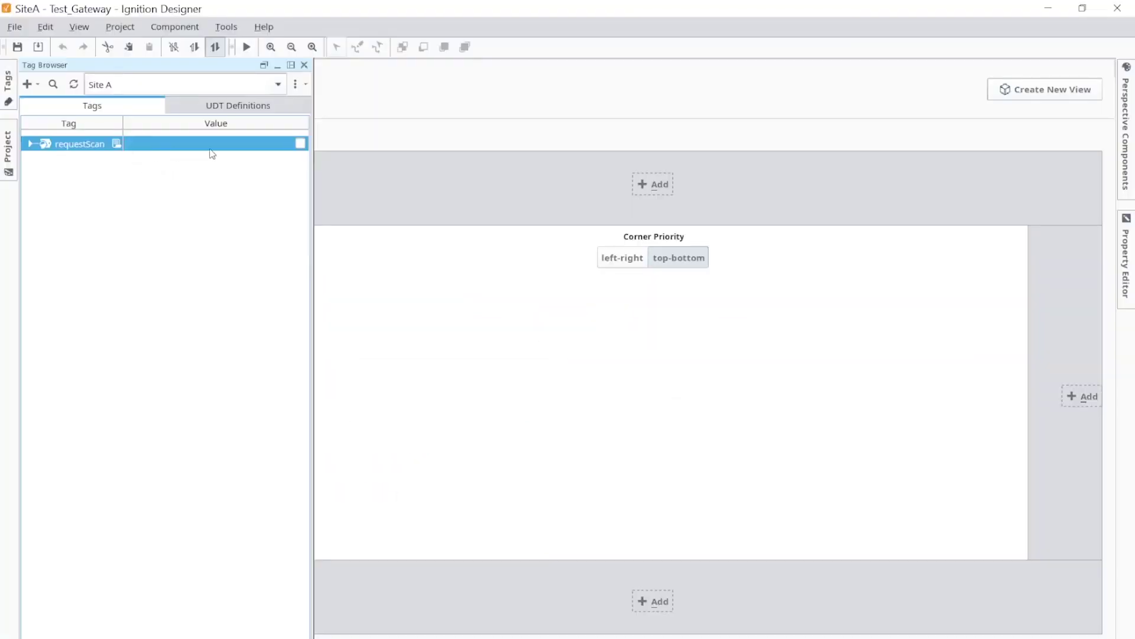
{"action": "left_click", "coordinate": [301, 145]}
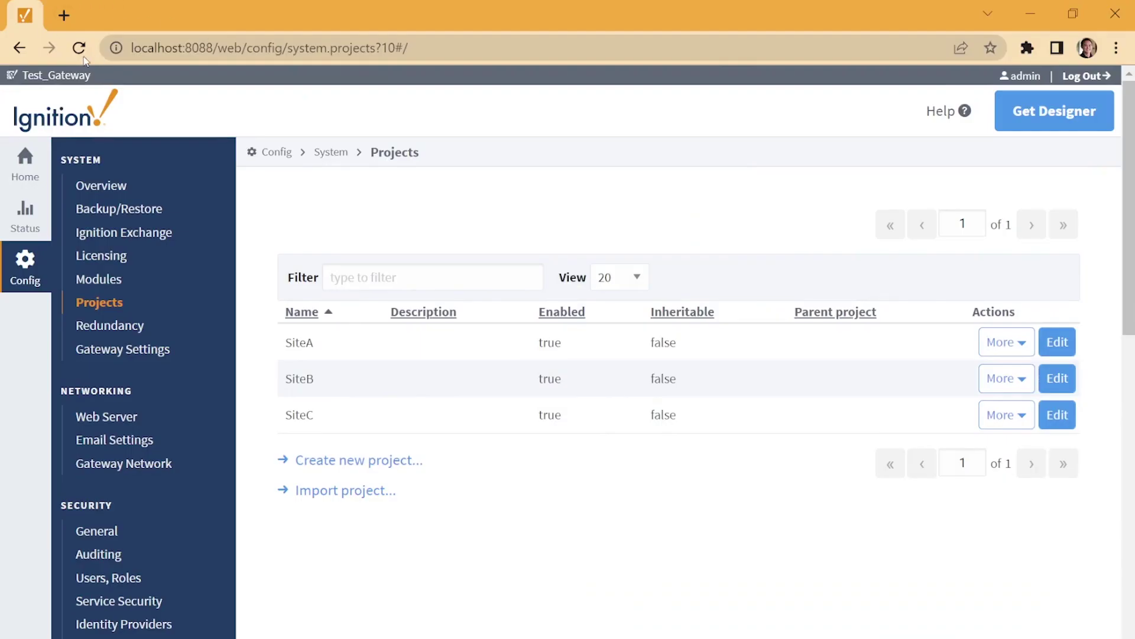
{"action": "left_click", "coordinate": [80, 48]}
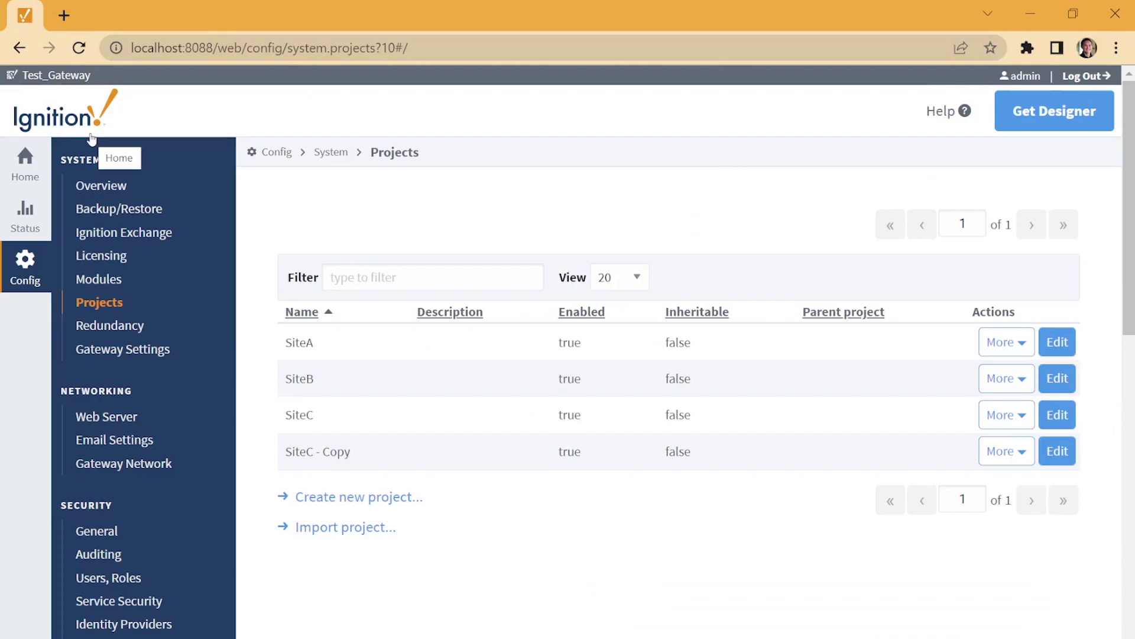
Switch to the projects folder and delete the SiteC - Copy folder to the Recycle Bin
{"action": "key", "text": "alt+Tab"}
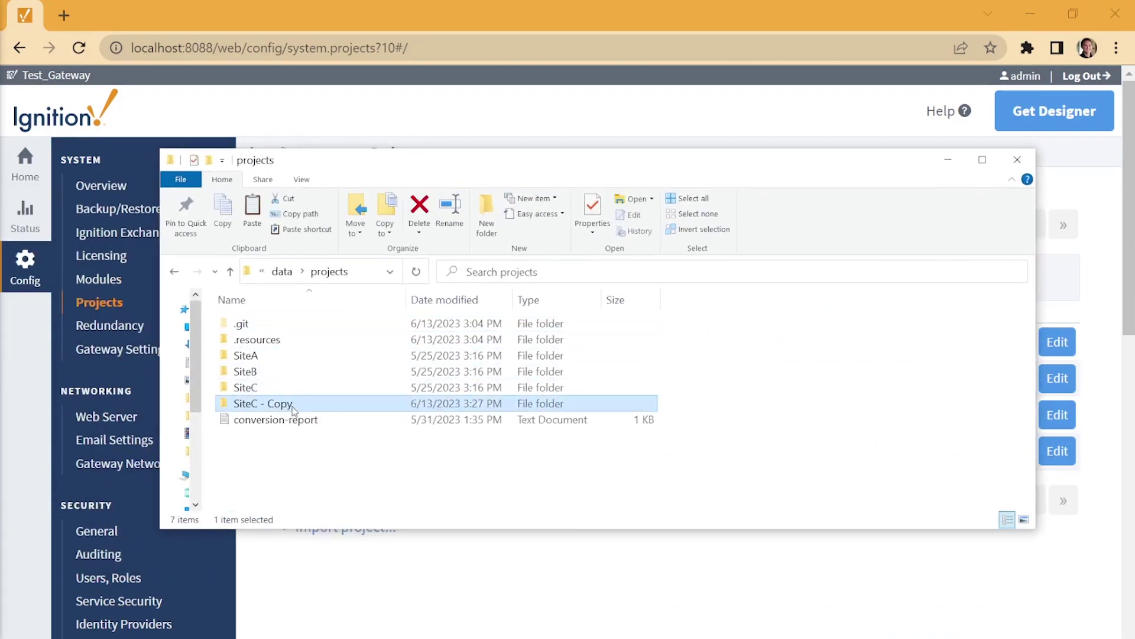
{"action": "right_click", "coordinate": [329, 406]}
{"action": "key", "text": "Escape"}
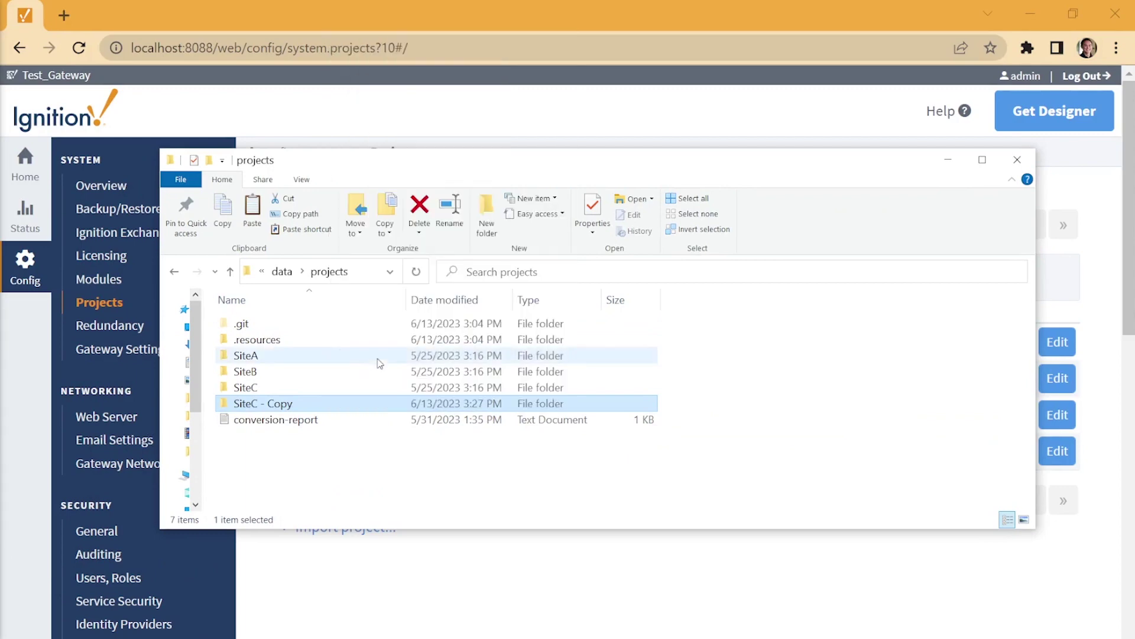
{"action": "key", "text": "Delete"}
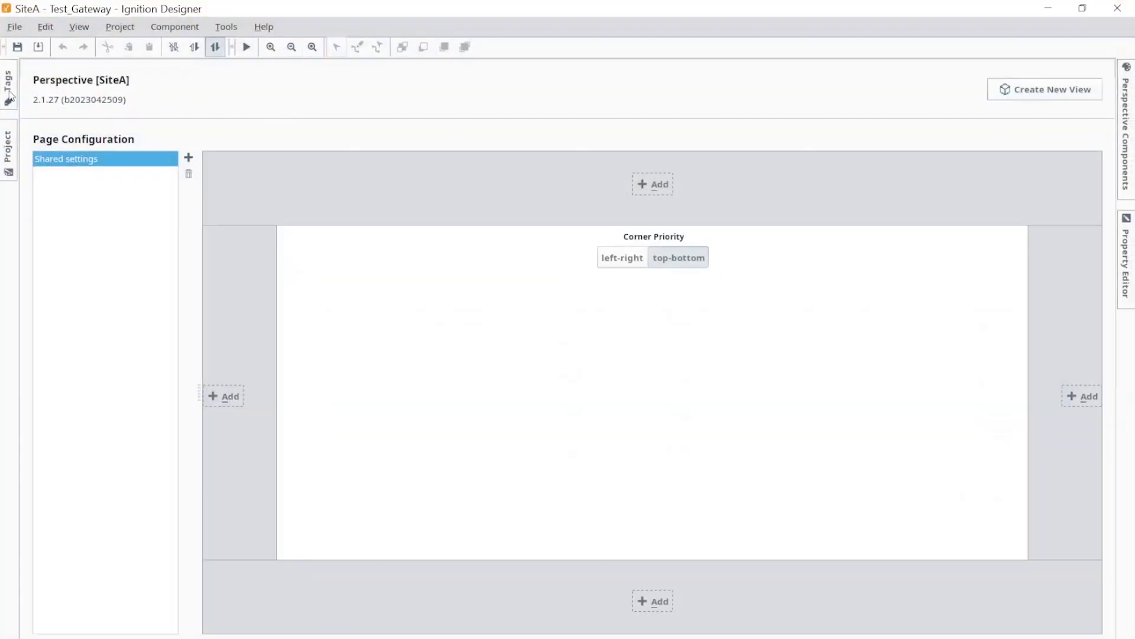
Reopen the Tag Browser to reach the requestScan tag
{"action": "left_click", "coordinate": [9, 90]}
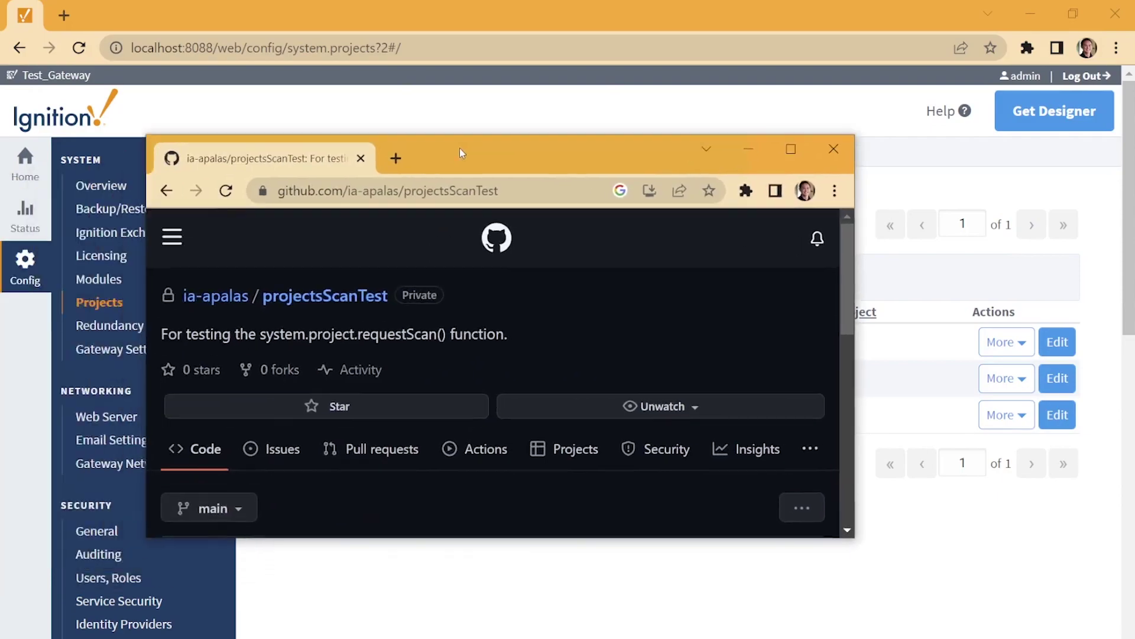
Maximize the projectsScanTest repository window to show the new SiteD folder, then restore it
{"action": "left_click_drag", "start_coordinate": [460, 148], "coordinate": [465, 112]}
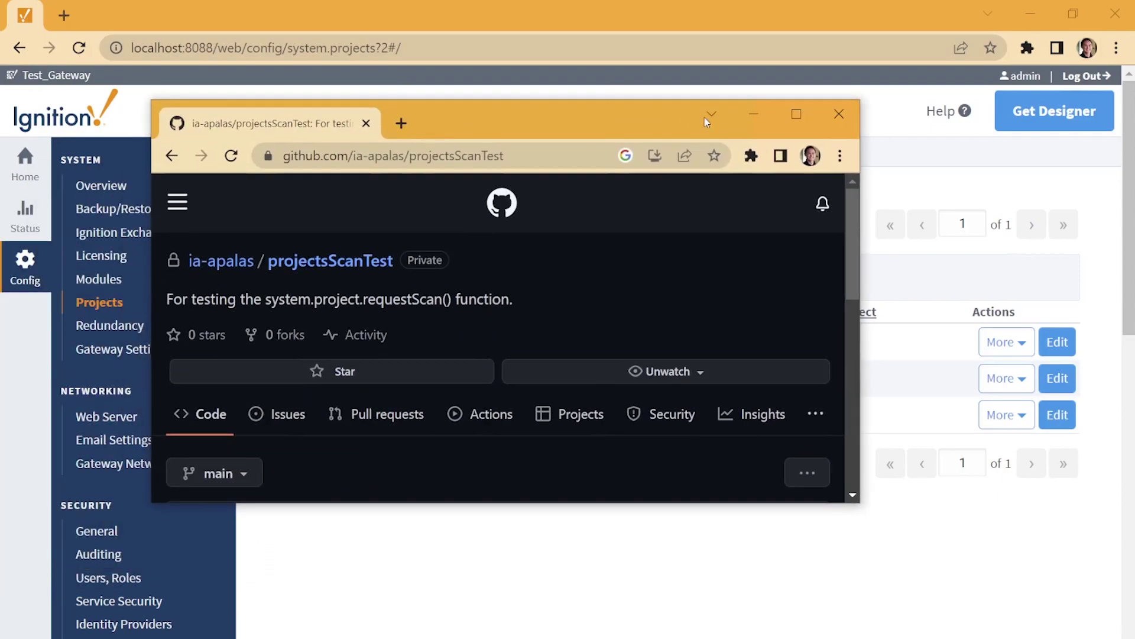
{"action": "left_click", "coordinate": [795, 115]}
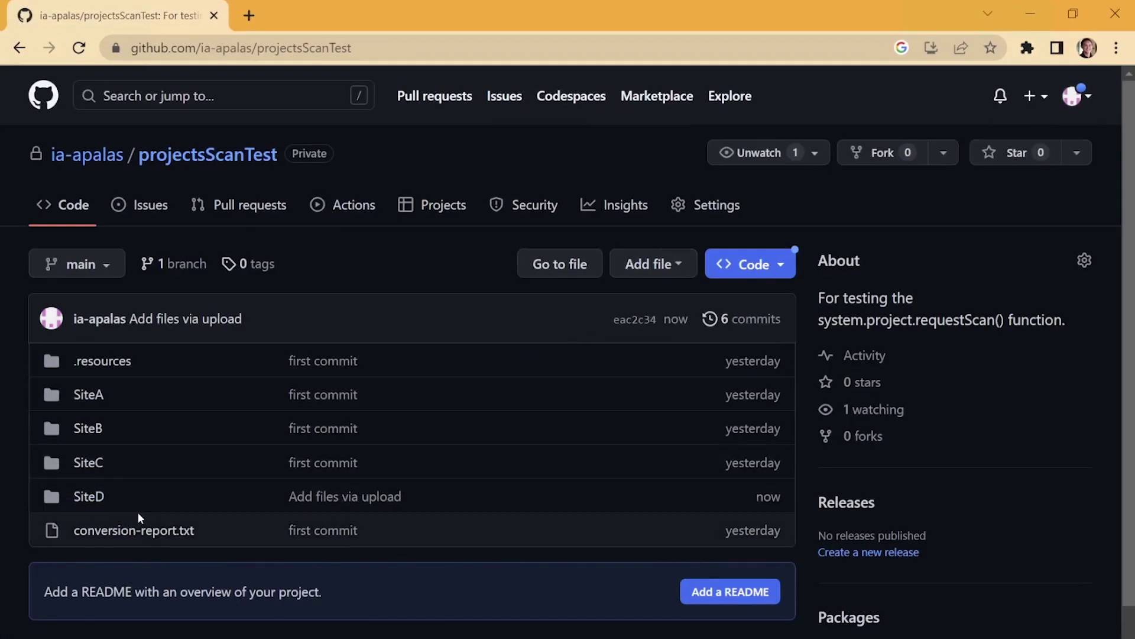
{"action": "mouse_move", "coordinate": [760, 15]}
{"action": "left_mouse_down"}
{"action": "mouse_move", "coordinate": [730, 51]}
{"action": "mouse_move", "coordinate": [0, 267]}
{"action": "left_mouse_up"}
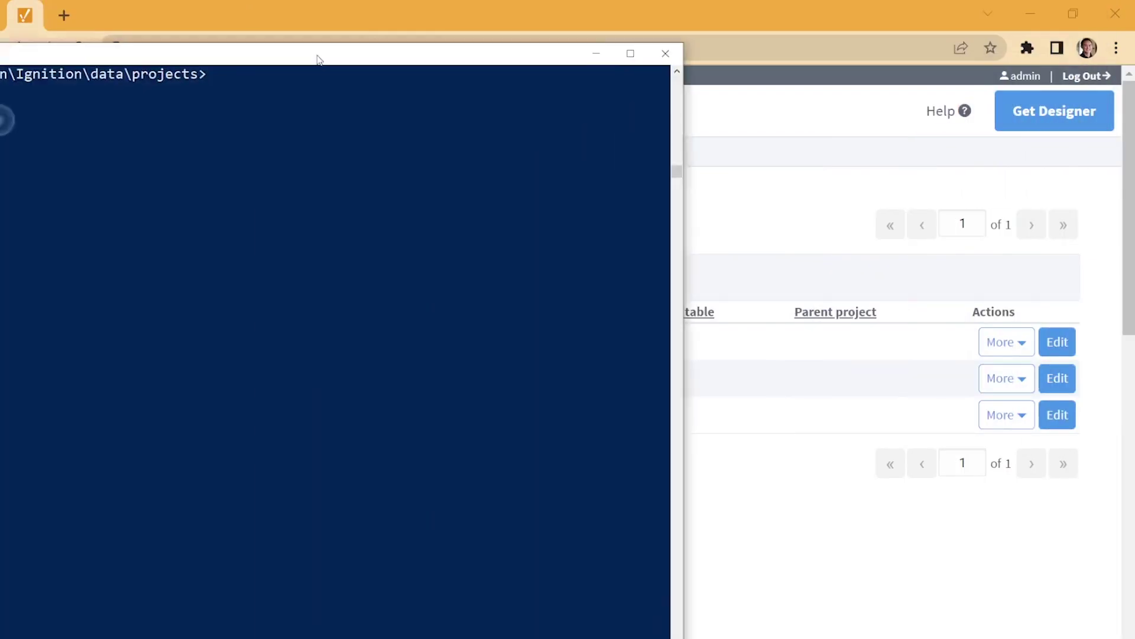
Run git pull in the admin PowerShell at data\projects to fetch the SiteD project files
{"action": "left_click", "coordinate": [631, 51]}
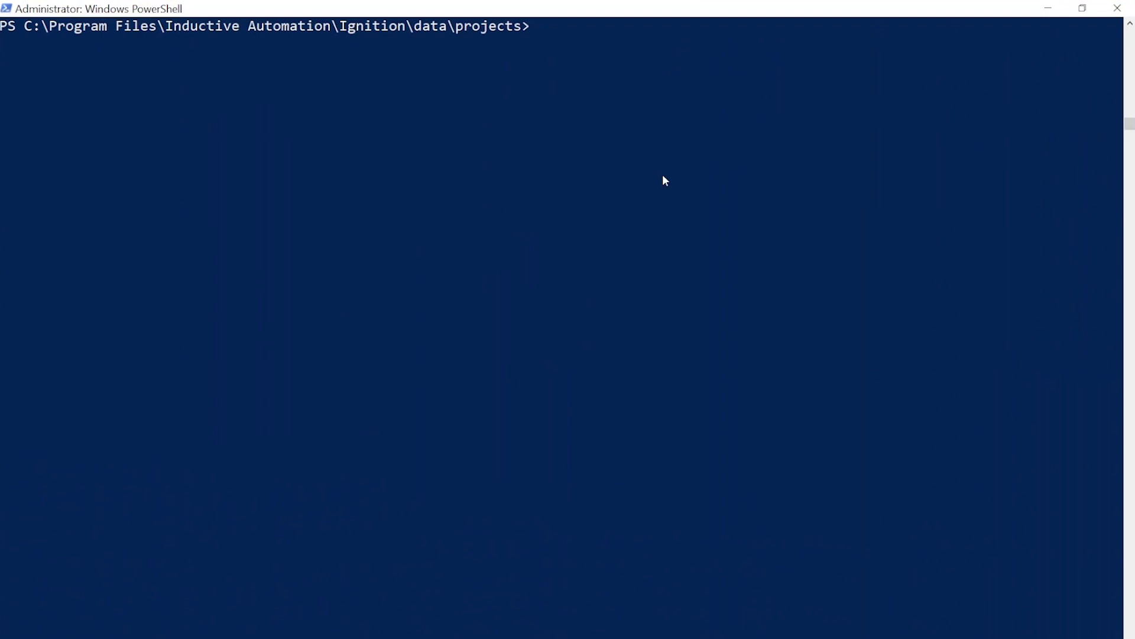
{"action": "type", "text": "git pull"}
{"action": "key", "text": "Return"}
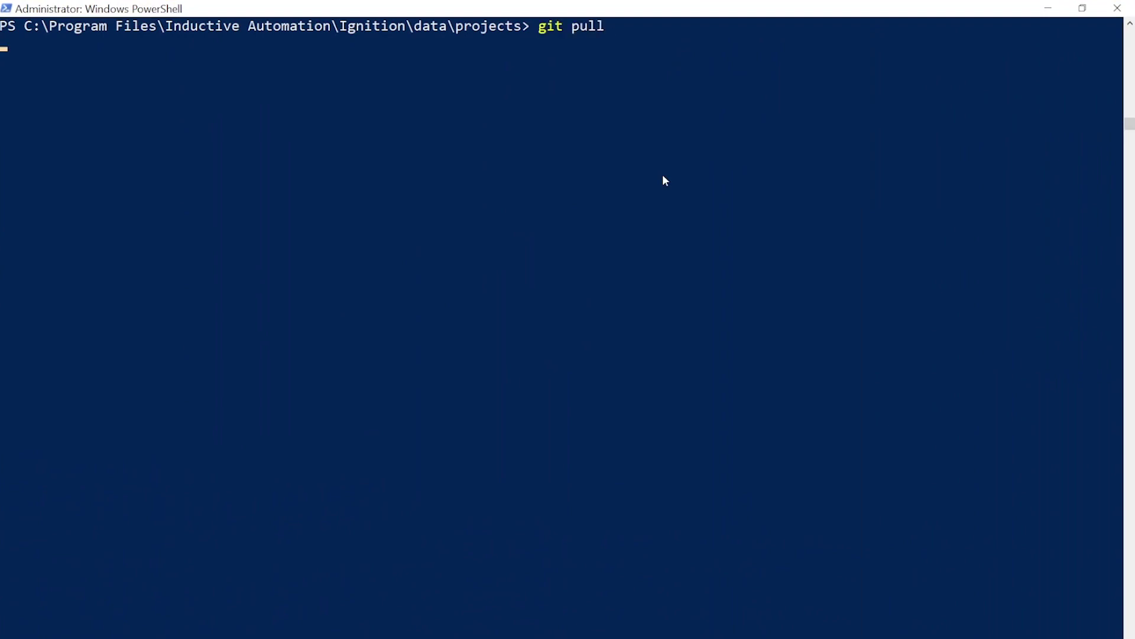